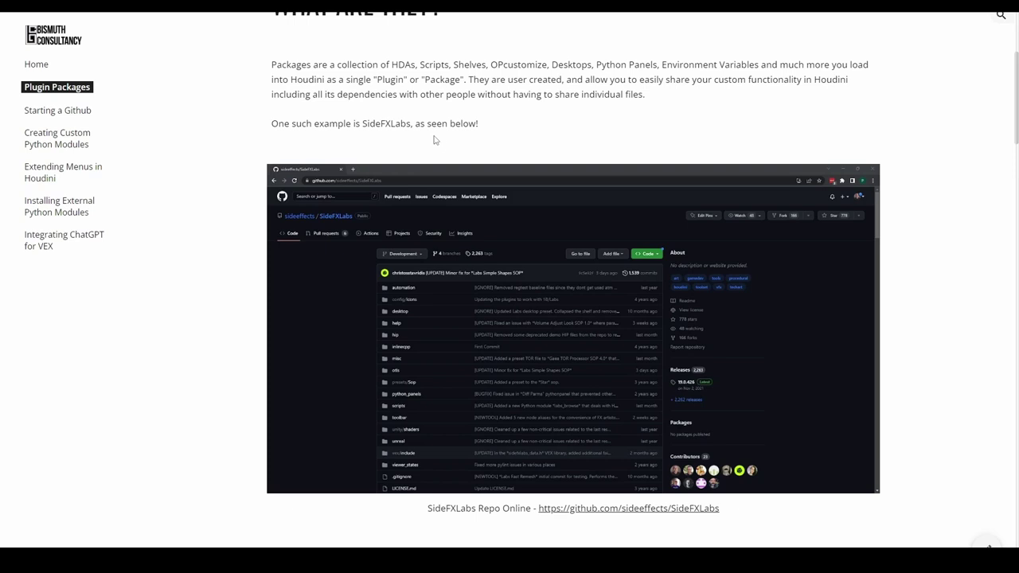
# Step: Open the SideFXLabs GitHub repository linked under the repo image on the Plugin Packages page and show it full screen
pyautogui.scroll(-1, 440, 145)
pyautogui.scroll(1, 482, 197)
pyautogui.scroll(-1, 483, 201)
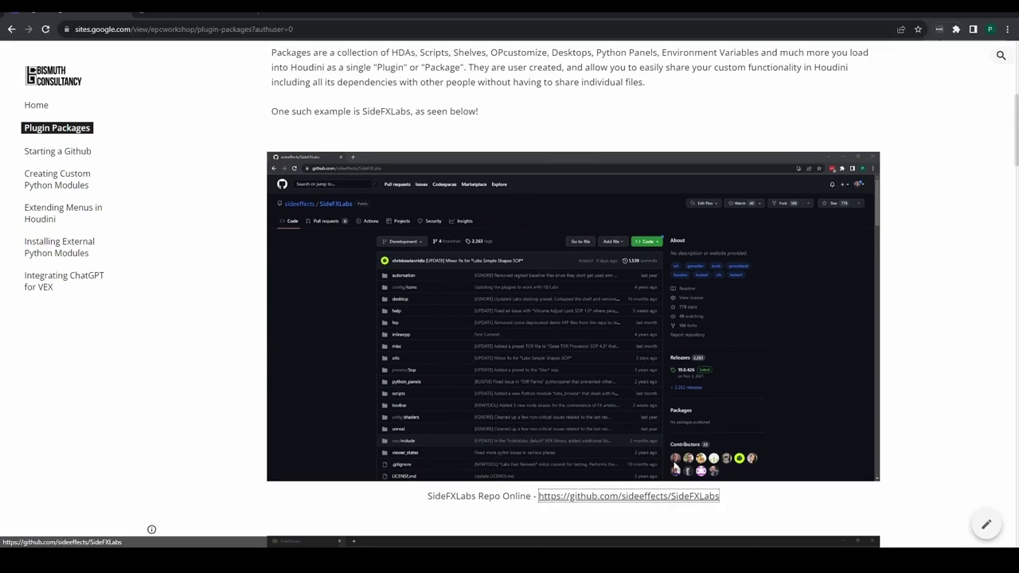
pyautogui.click(656, 459)
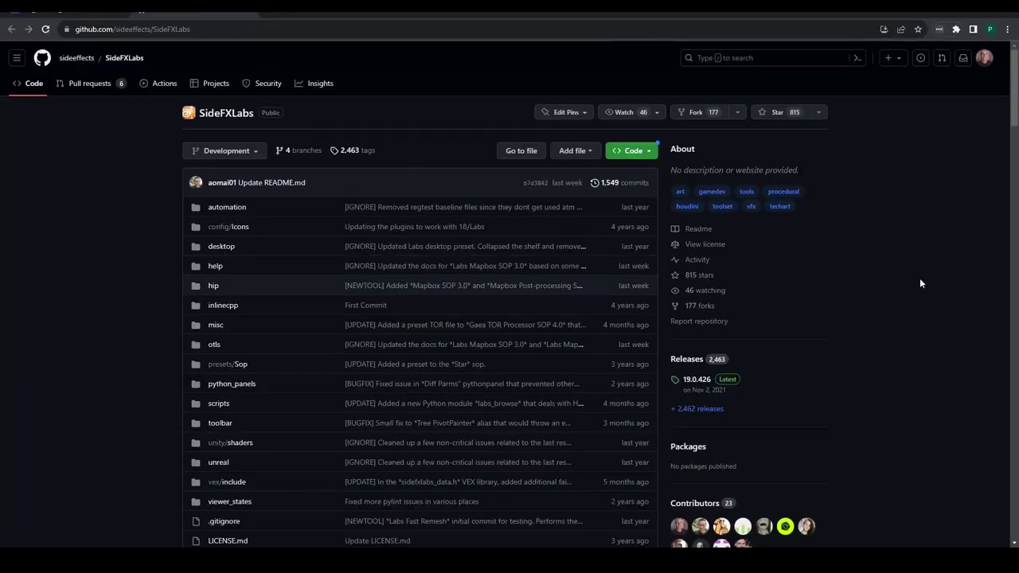
pyautogui.press('F11')
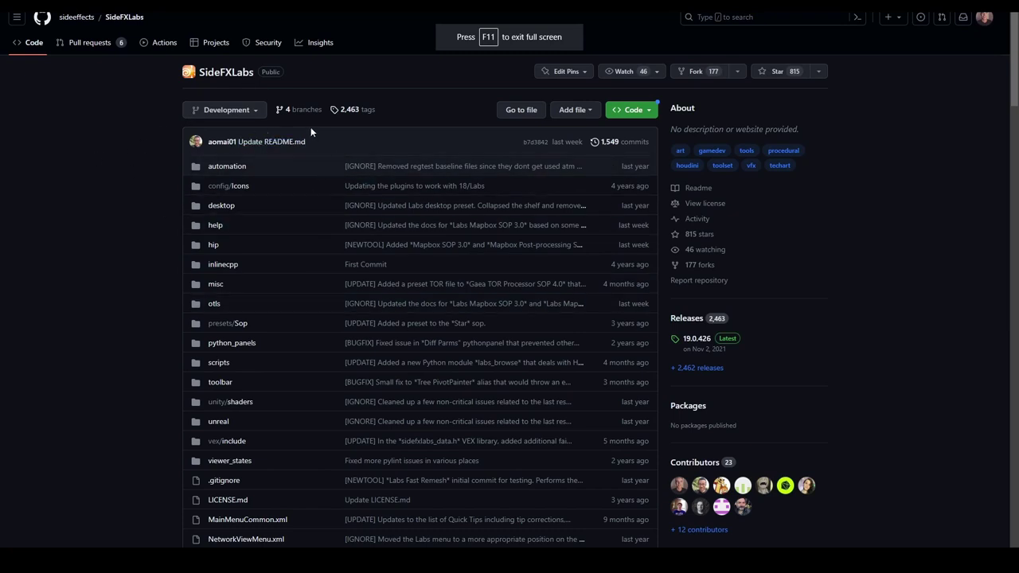
# Step: Examine the SideFXLabs repository's folders and root files, from automation down to SideFXLabs.json, and leave full screen
pyautogui.scroll(-2, 313, 76)
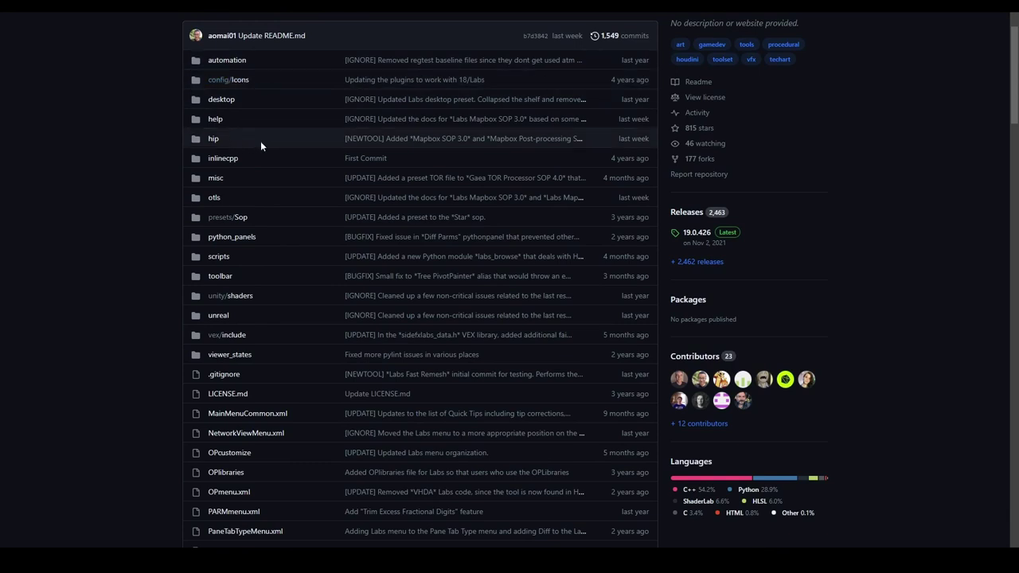
pyautogui.scroll(1, 266, 131)
pyautogui.scroll(1, 271, 139)
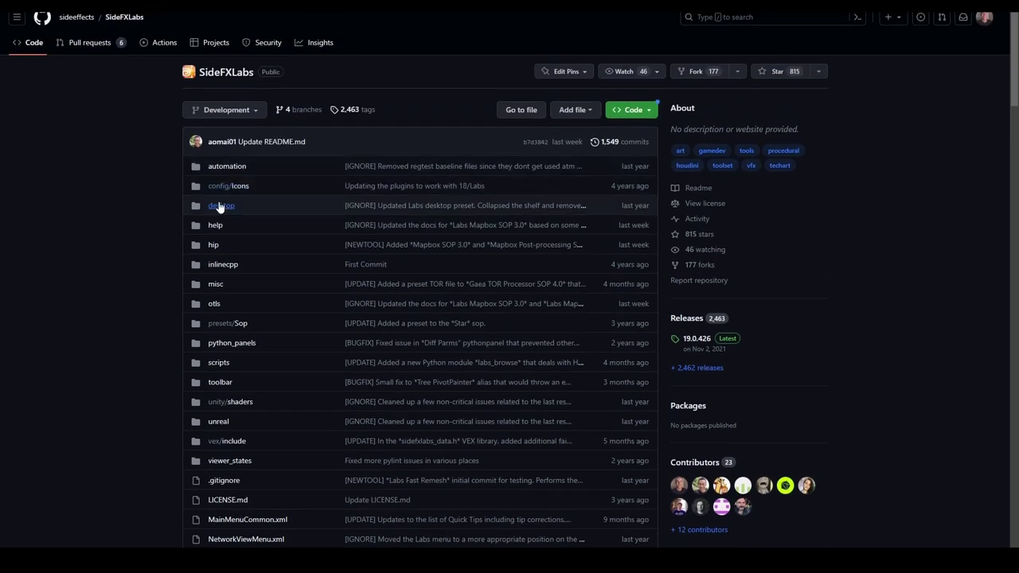
pyautogui.scroll(-1, 227, 266)
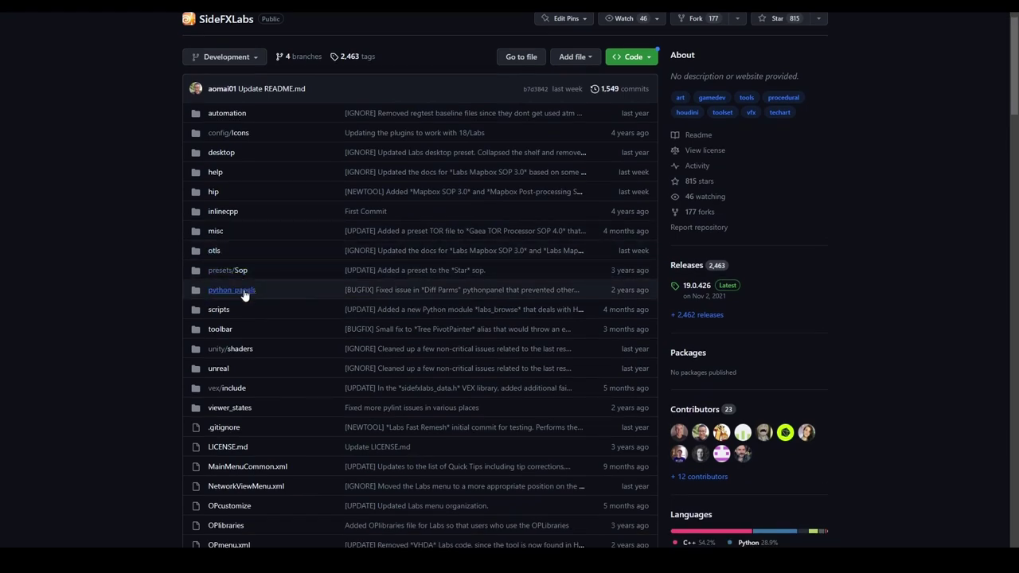
pyautogui.scroll(-1, 231, 298)
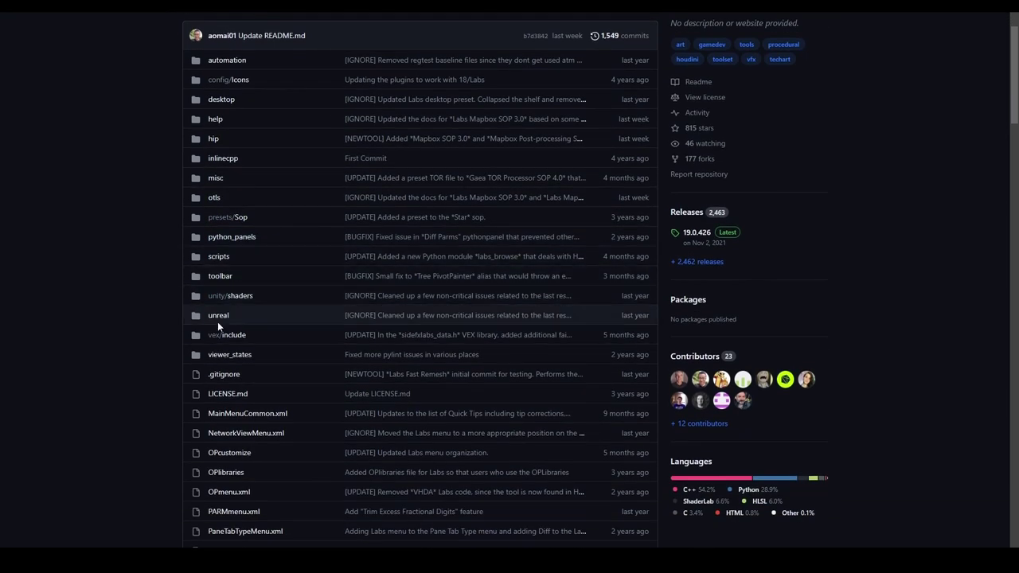
pyautogui.scroll(-2, 239, 271)
pyautogui.scroll(-3, 240, 267)
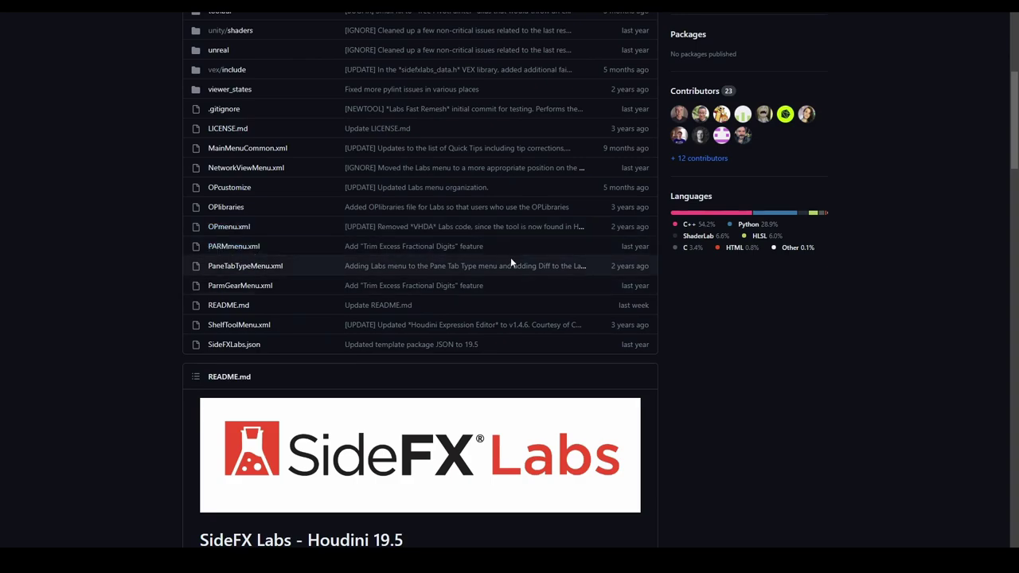
pyautogui.scroll(5, 494, 265)
pyautogui.scroll(-5, 568, 265)
pyautogui.scroll(5, 279, 290)
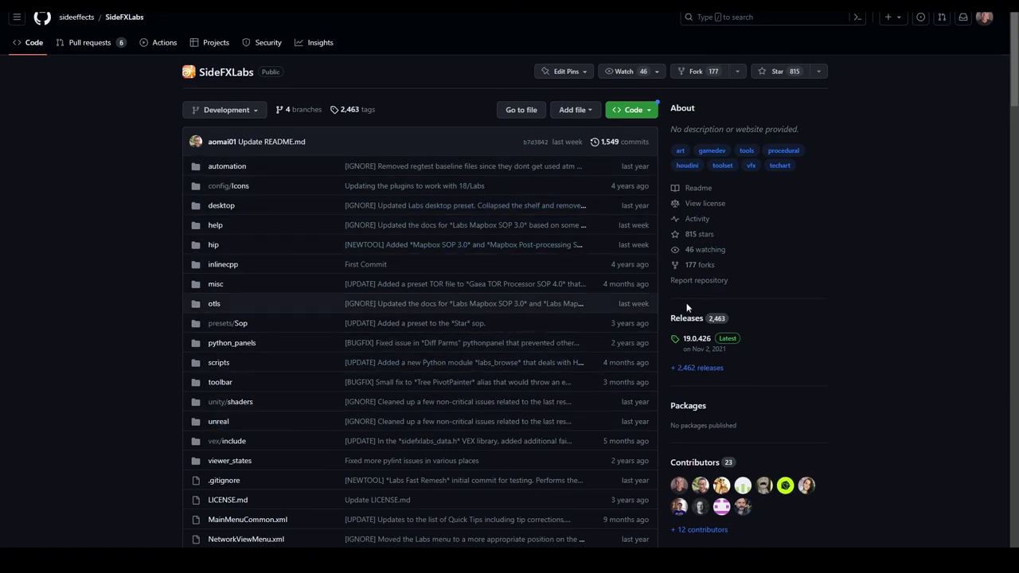
pyautogui.scroll(-2, 496, 83)
pyautogui.scroll(2, 446, 330)
pyautogui.press('F11')
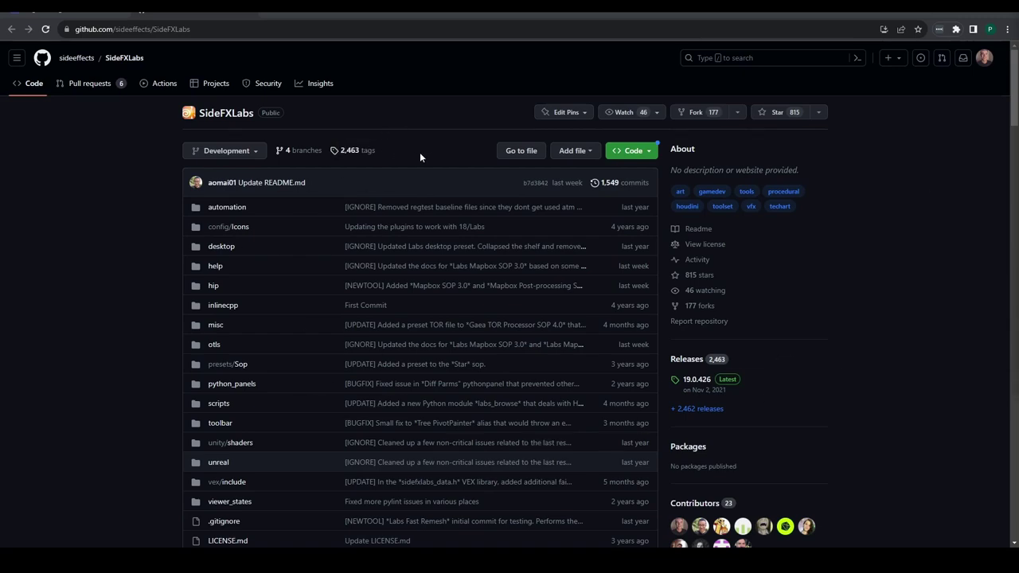
# Step: Switch to File Explorer and examine the Houdini 19.5.640 houdini folder for subfolders and XML files matching the SideFXLabs layout
pyautogui.hotkey('alt', 'Tab')
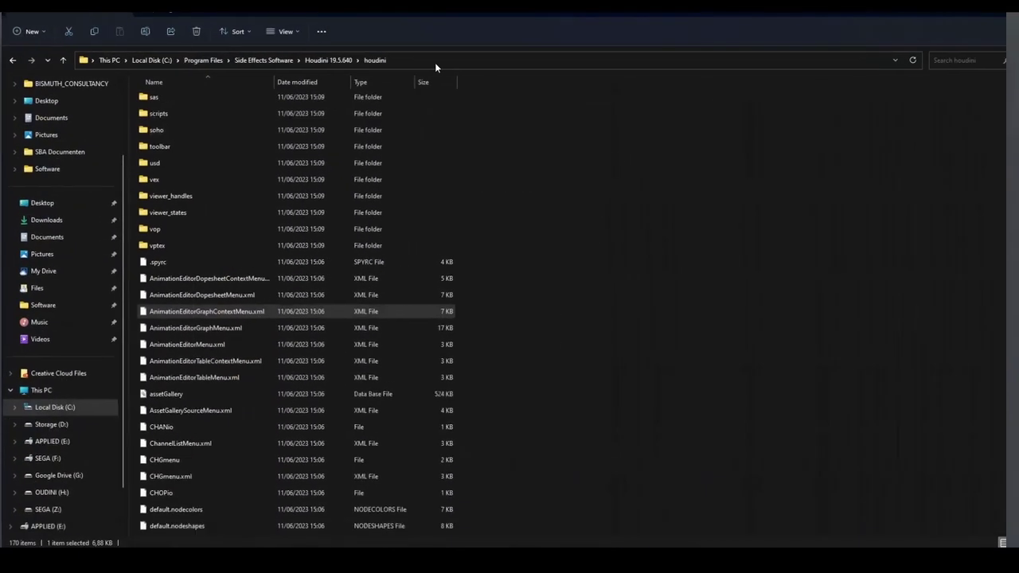
pyautogui.scroll(5, 502, 234)
pyautogui.scroll(6, 504, 241)
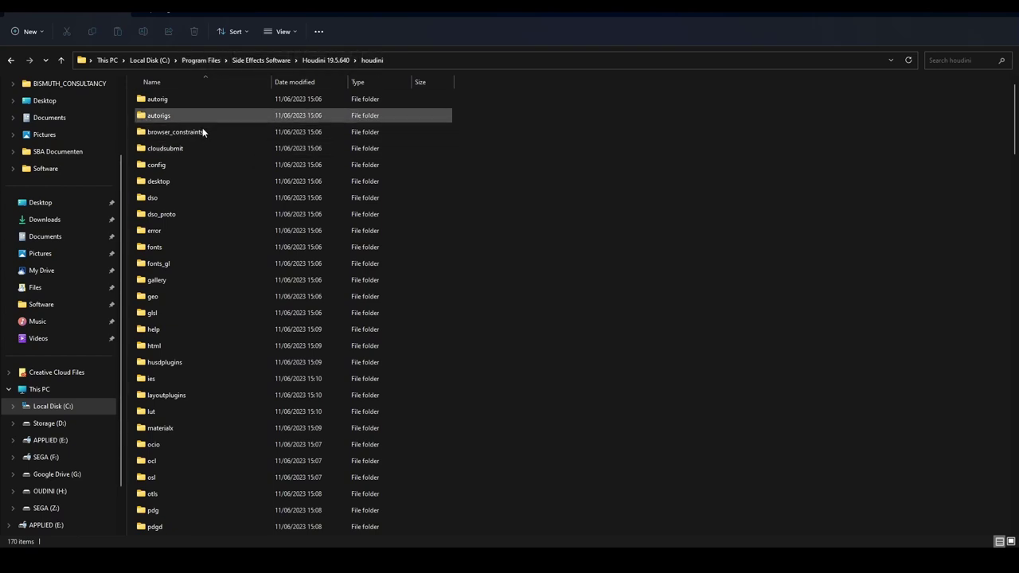
pyautogui.scroll(-7, 179, 317)
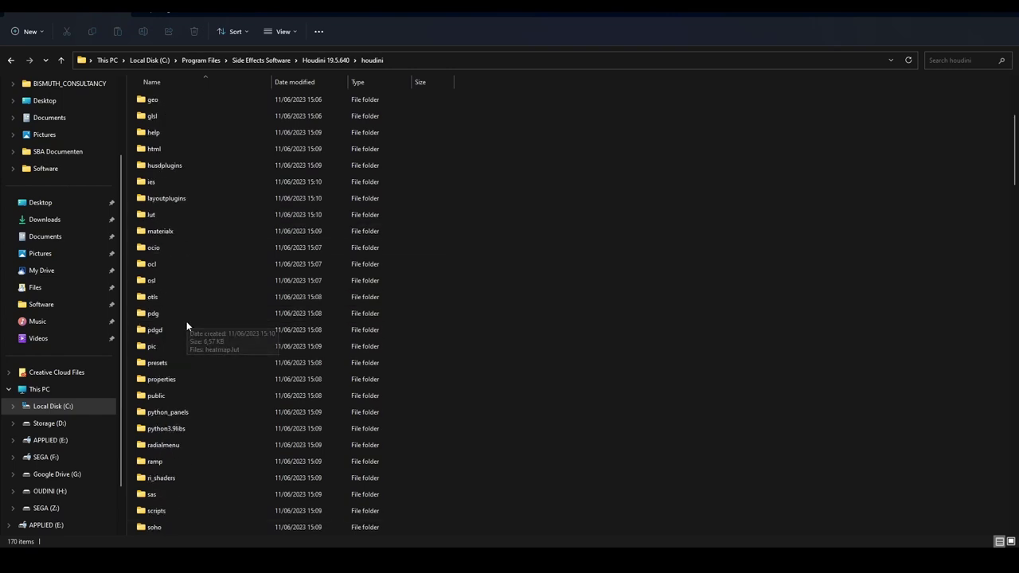
pyautogui.click(199, 265)
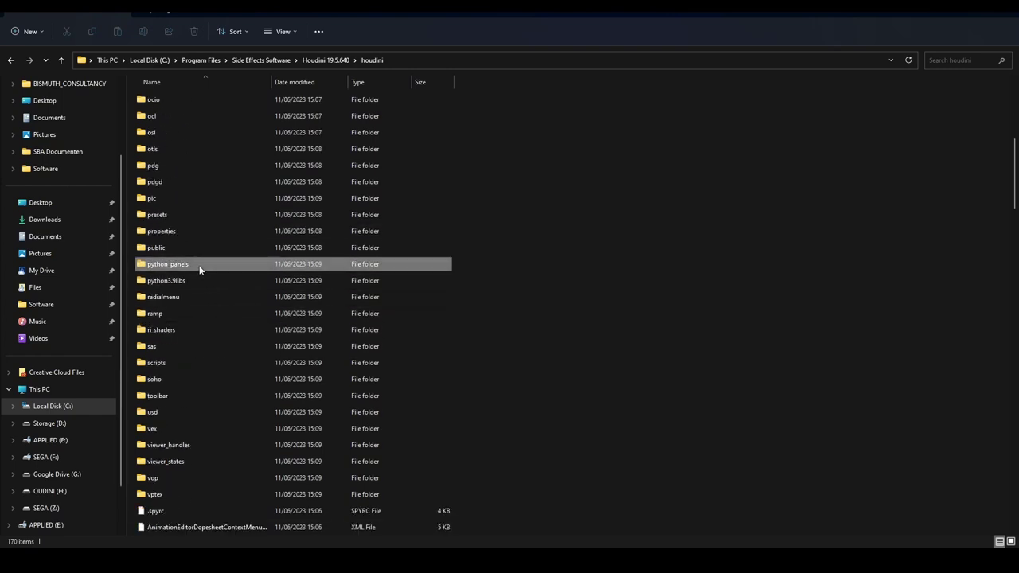
pyautogui.scroll(-2, 190, 272)
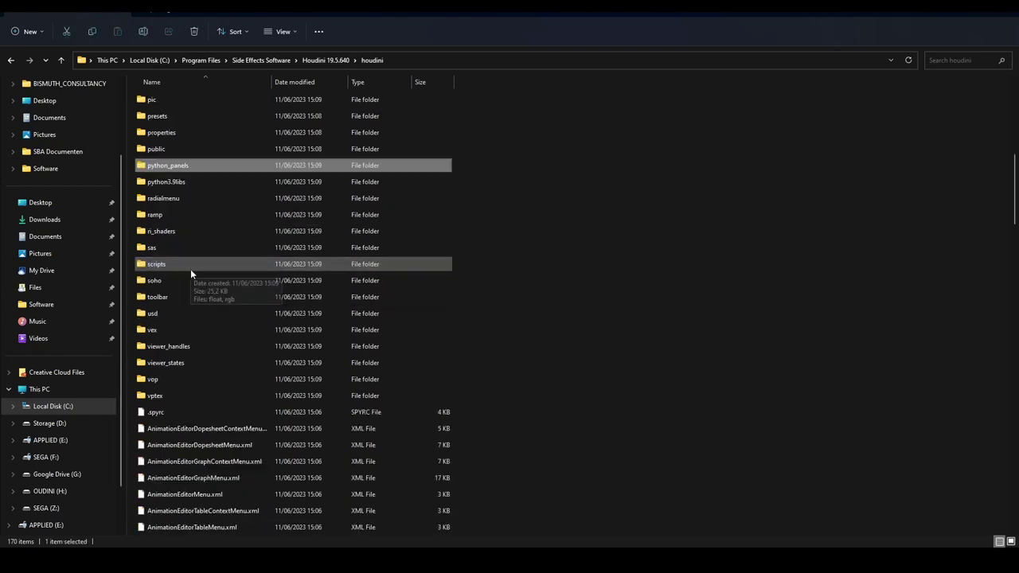
pyautogui.click(181, 348)
pyautogui.click(204, 365)
pyautogui.scroll(-7, 223, 368)
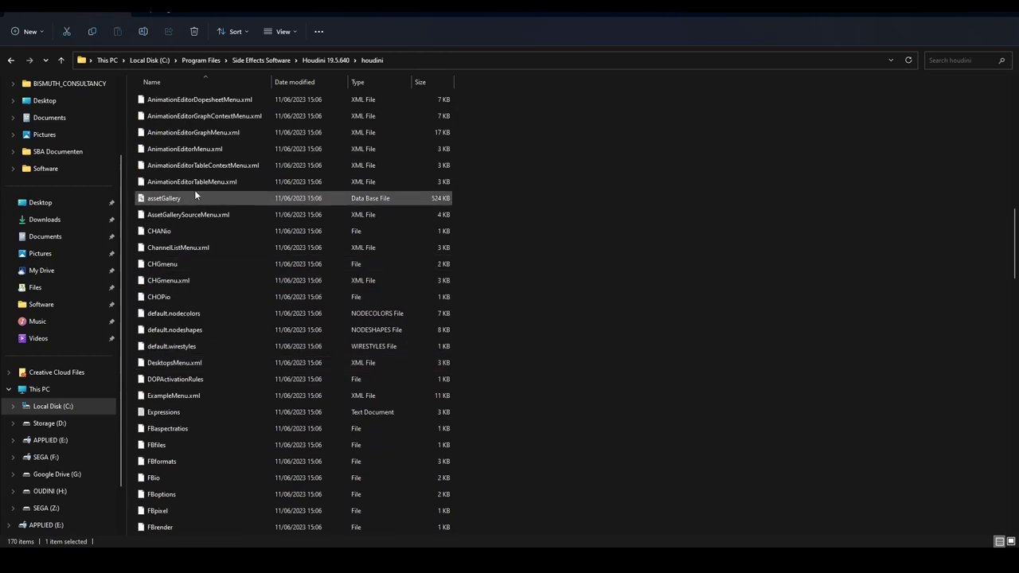
pyautogui.click(205, 412)
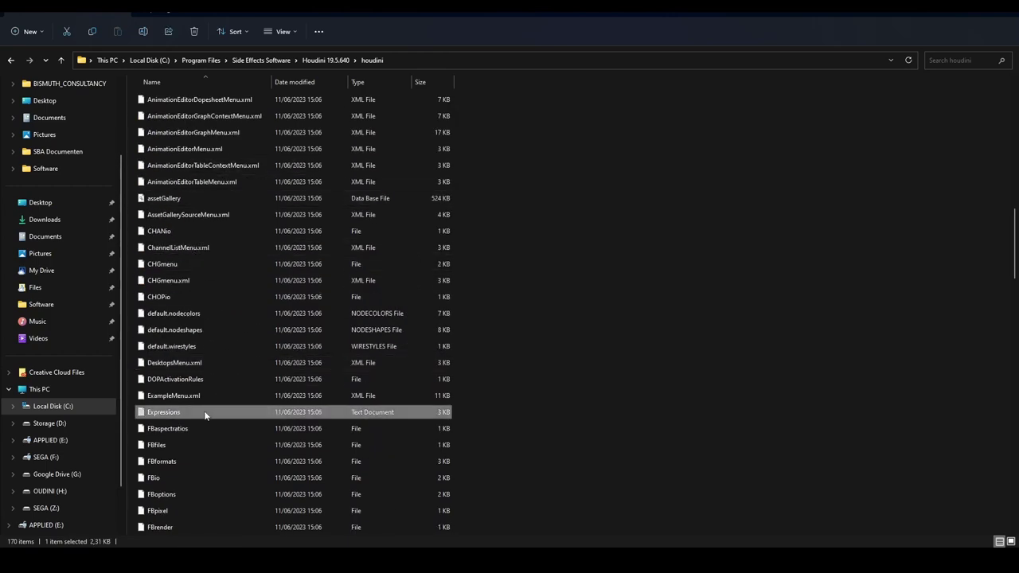
pyautogui.scroll(-12, 243, 408)
pyautogui.scroll(-15, 243, 405)
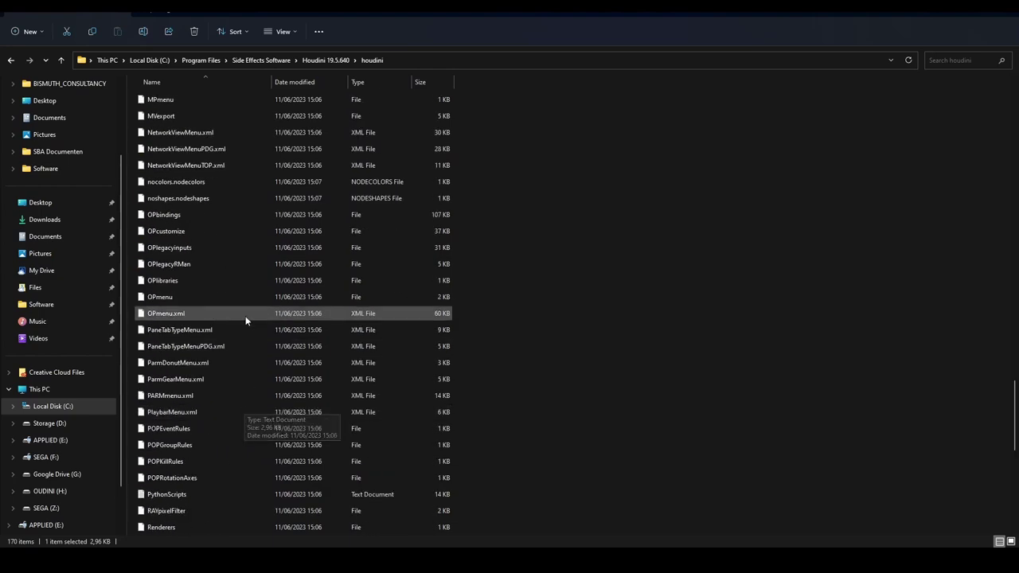
pyautogui.scroll(20, 422, 305)
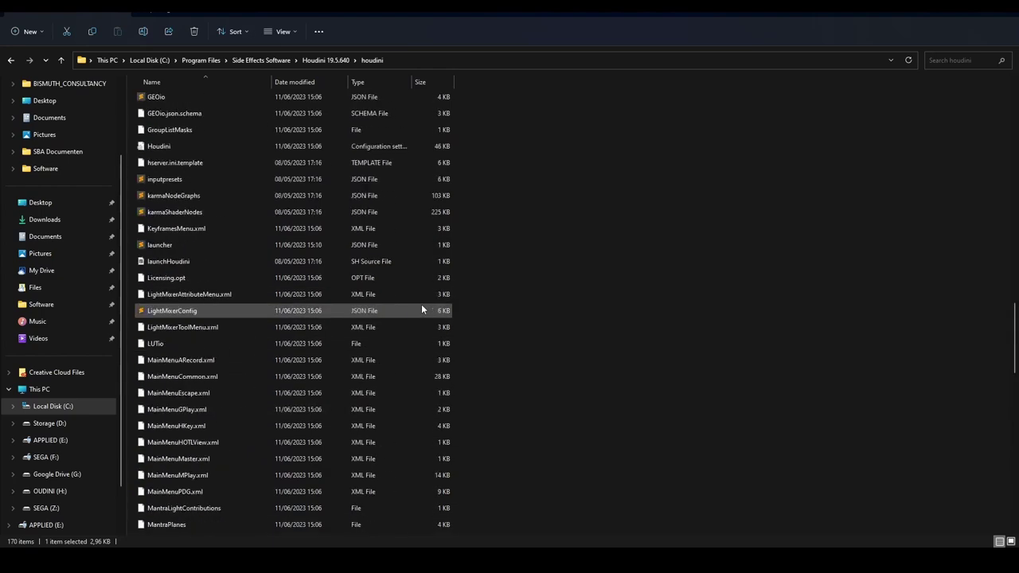
pyautogui.scroll(9, 430, 319)
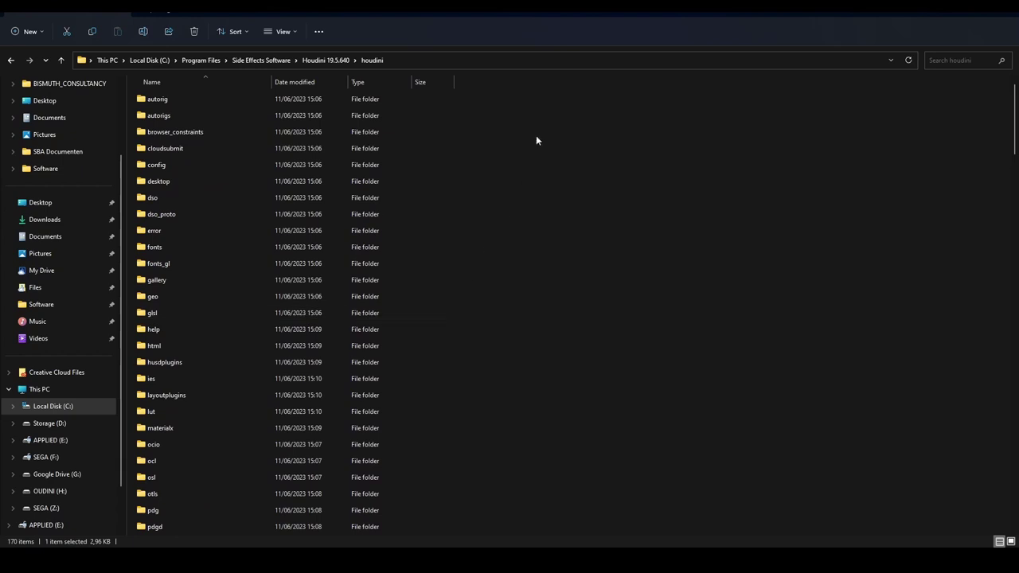
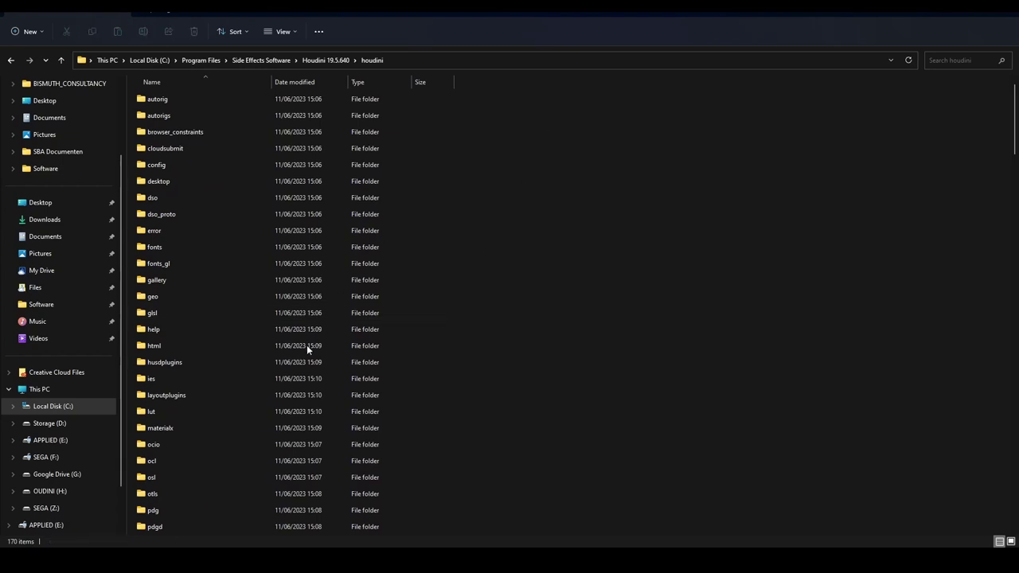
# Step: Return to the Plugin Packages page in the browser and read on to the "How do I load a package?" section
pyautogui.moveTo(154, 101)
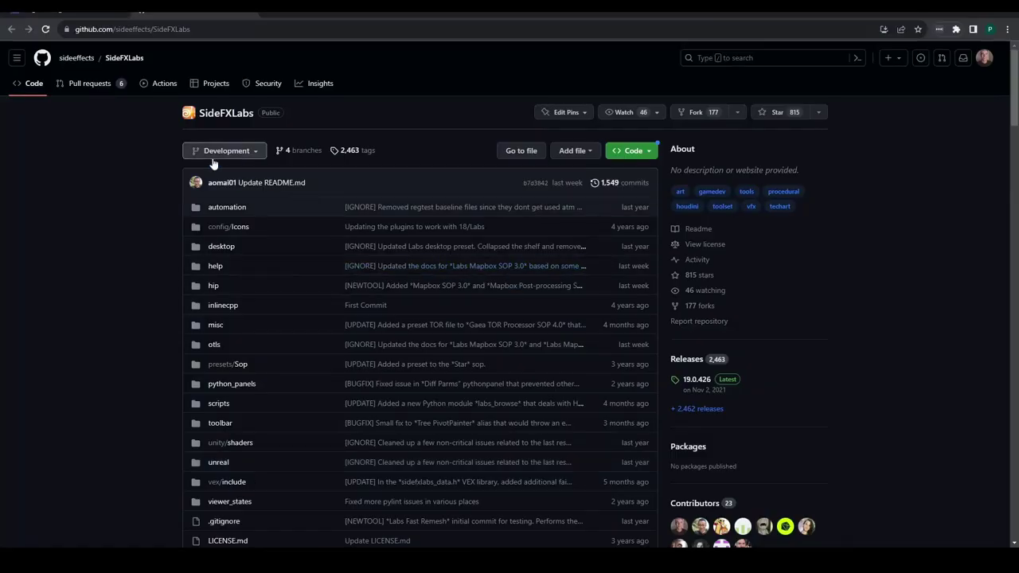
pyautogui.click(80, 17)
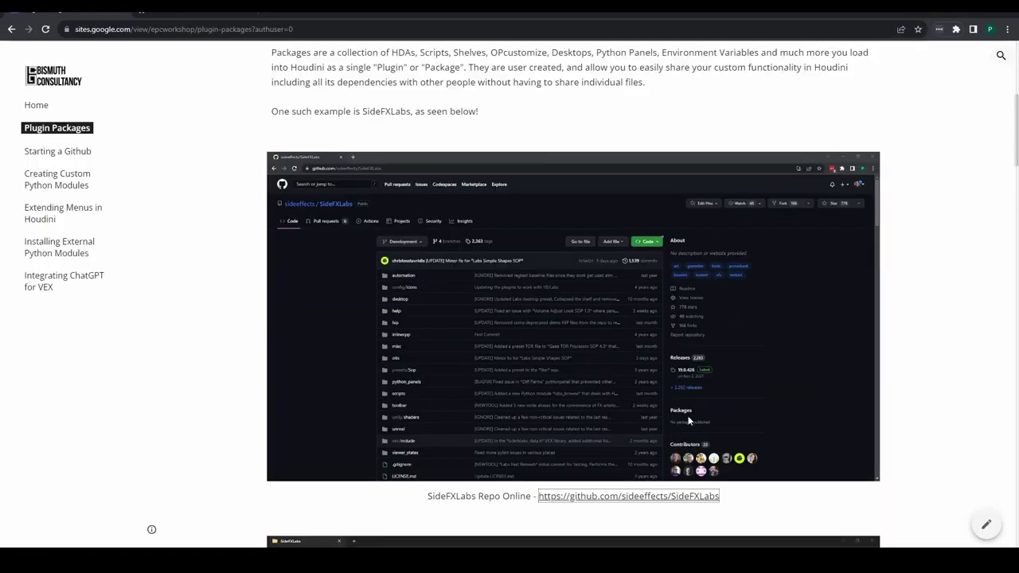
pyautogui.scroll(-4, 688, 416)
pyautogui.scroll(-3, 688, 418)
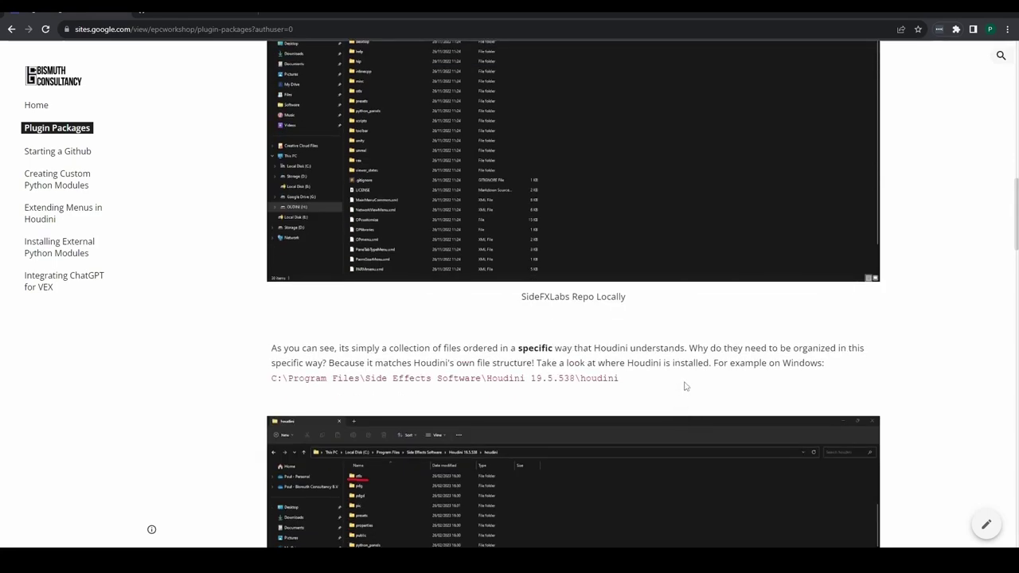
pyautogui.scroll(-5, 684, 386)
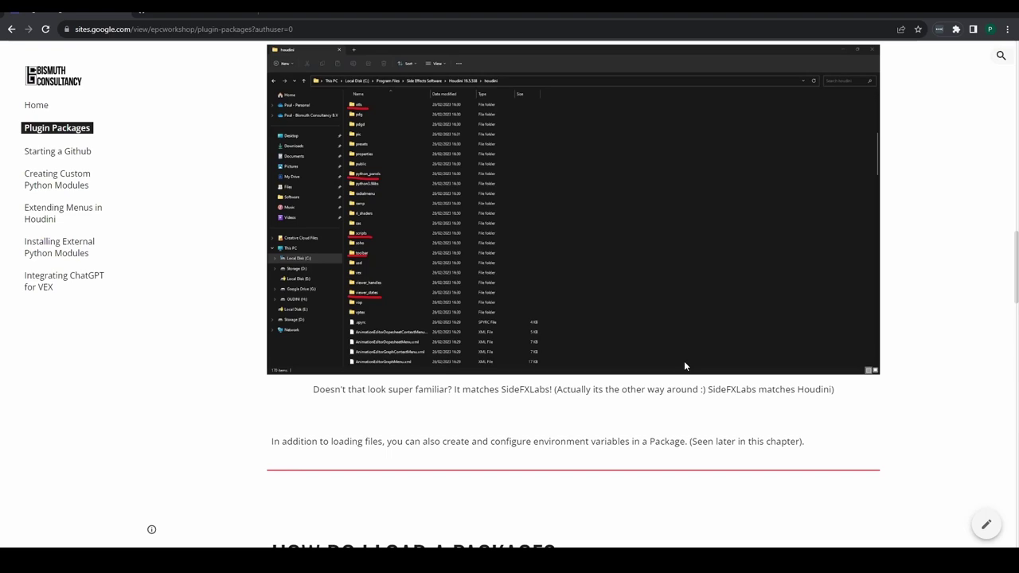
pyautogui.scroll(-7, 684, 366)
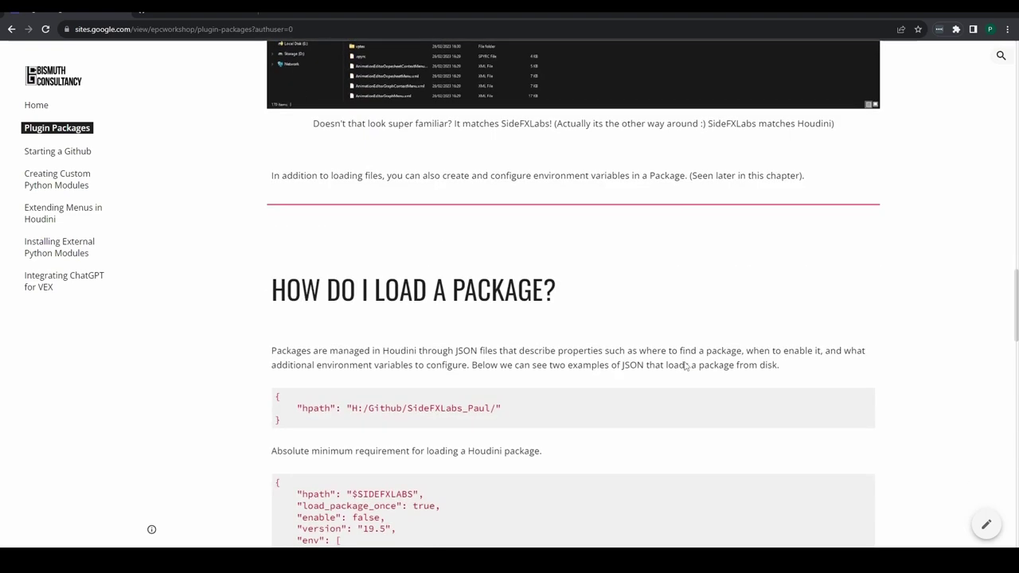
pyautogui.scroll(1, 681, 368)
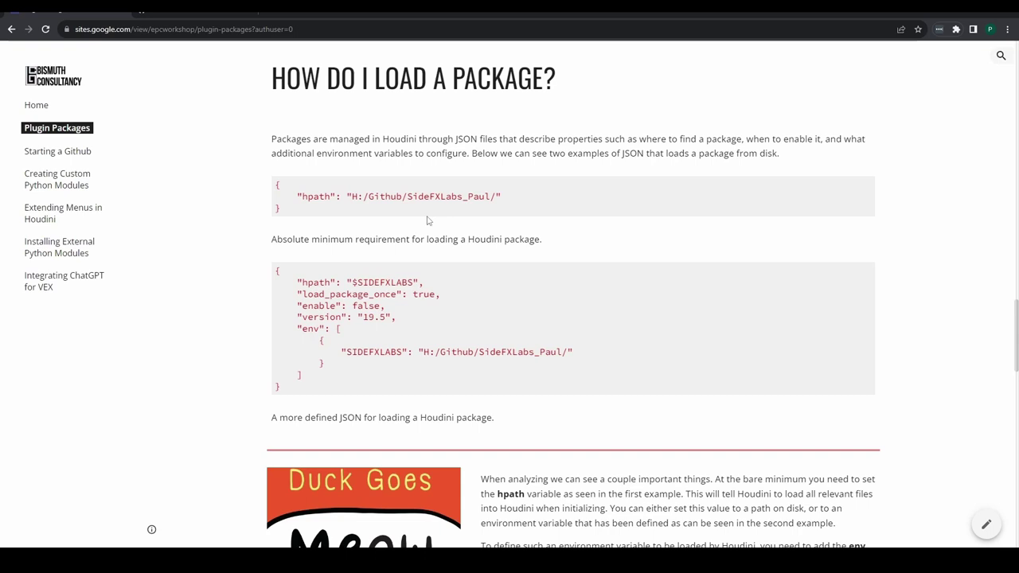
# Step: Highlight the whole minimal JSON package example and its opening and closing braces, then clear the selection
pyautogui.moveTo(285, 215)
pyautogui.mouseDown()
pyautogui.moveTo(276, 190)
pyautogui.moveTo(297, 210)
pyautogui.mouseUp()
pyautogui.click(289, 207)
pyautogui.click(296, 211)
pyautogui.moveTo(286, 211); pyautogui.dragTo(276, 193)
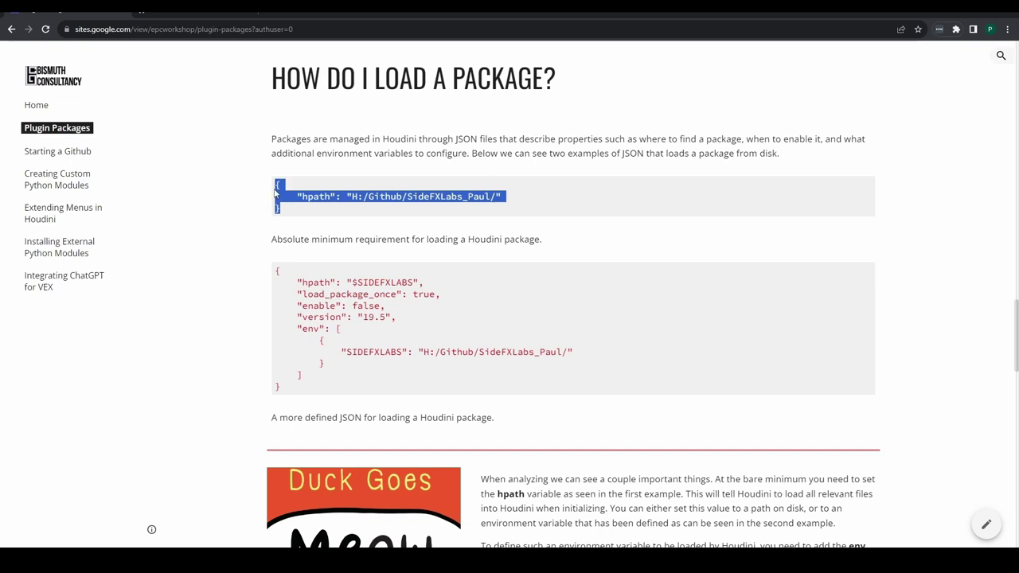
pyautogui.click(276, 193)
pyautogui.doubleClick(277, 185)
pyautogui.doubleClick(277, 209)
pyautogui.click(283, 181)
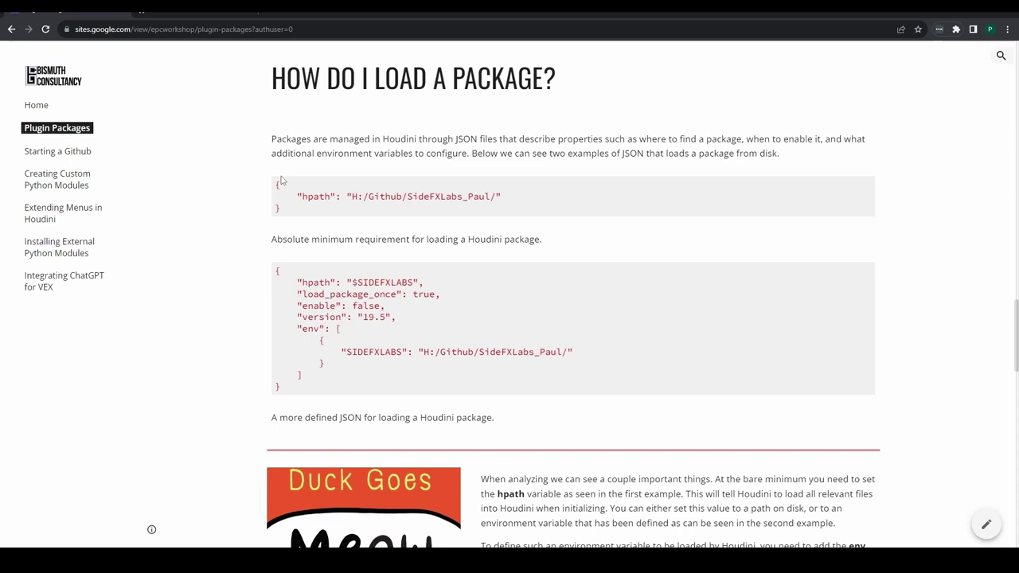
# Step: Highlight the "hpath" key in the minimal JSON example, and then its quoted folder path value
pyautogui.moveTo(296, 197); pyautogui.dragTo(330, 196)
pyautogui.click(312, 201)
pyautogui.click(357, 196)
pyautogui.moveTo(347, 199); pyautogui.dragTo(507, 200)
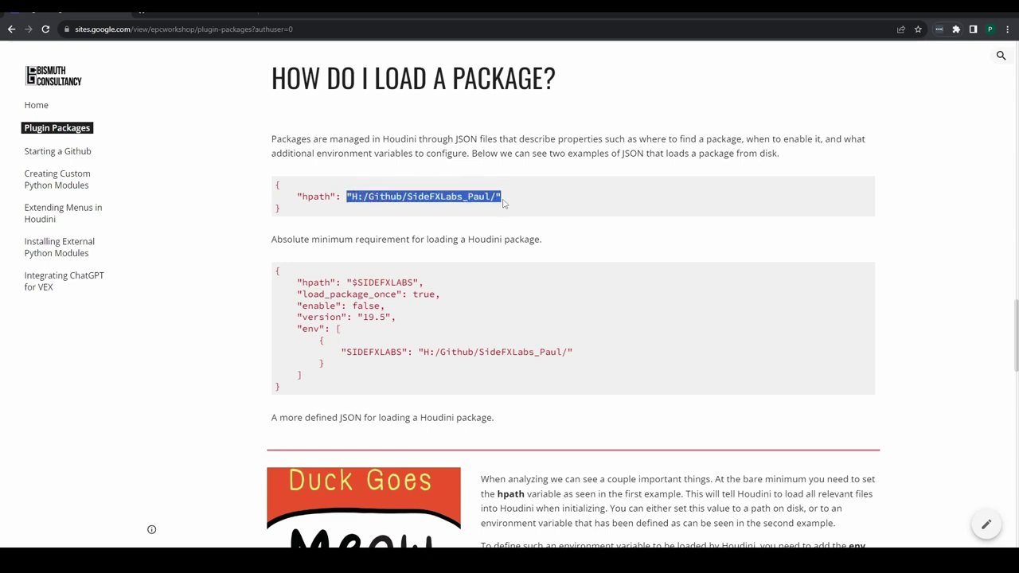
# Step: In File Explorer, beside the web page, open the folder under Github on the H: drive that the hpath example points to
pyautogui.hotkey('alt', 'Tab')
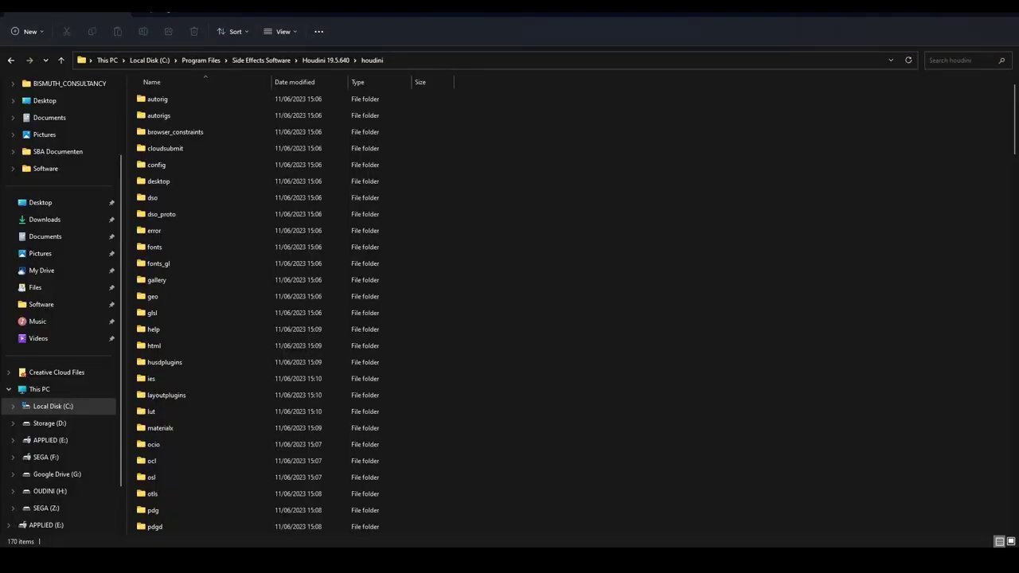
pyautogui.moveTo(478, 8); pyautogui.dragTo(692, 28)
pyautogui.click(478, 525)
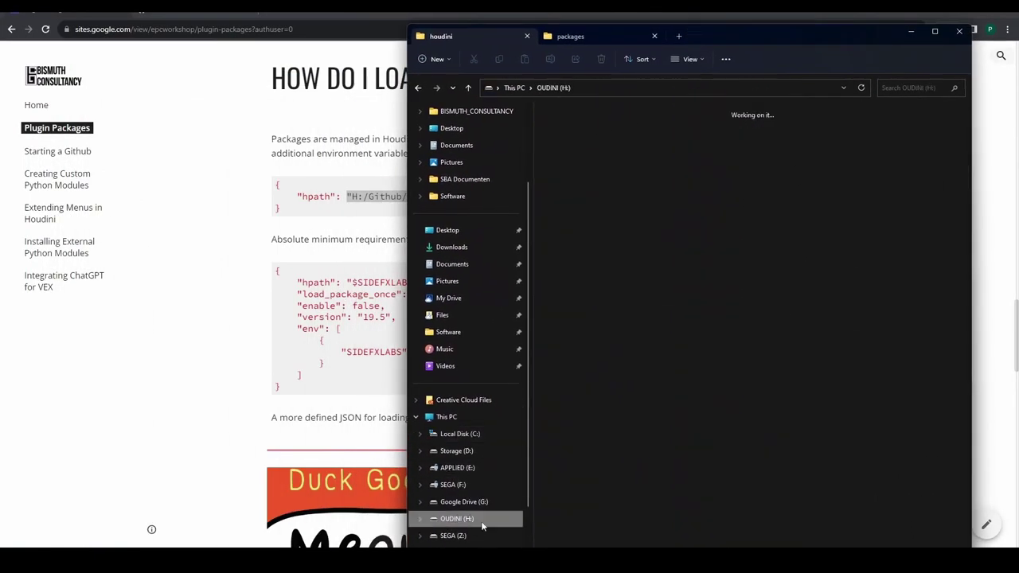
pyautogui.doubleClick(573, 218)
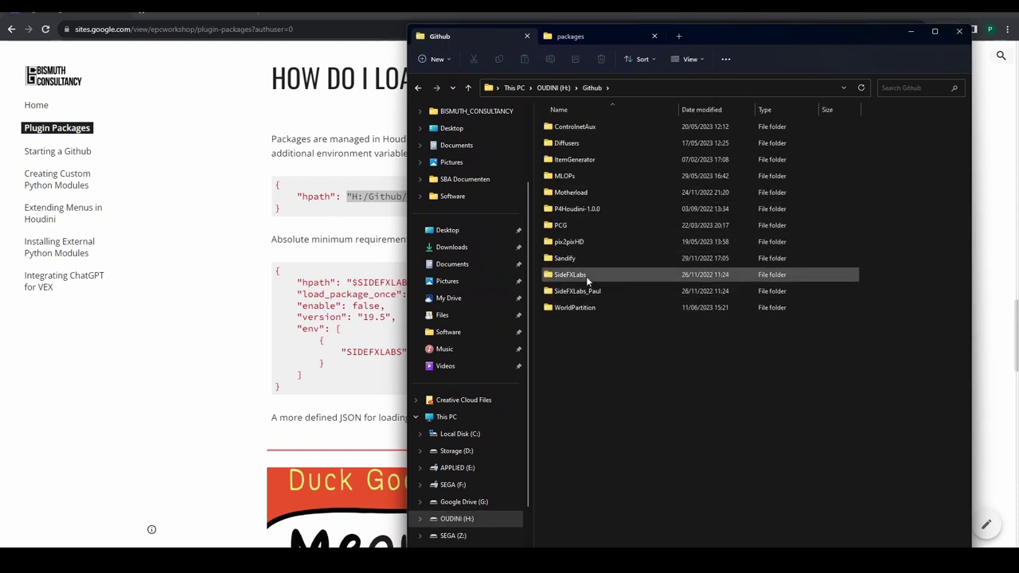
pyautogui.doubleClick(586, 291)
pyautogui.moveTo(707, 33); pyautogui.dragTo(739, 12)
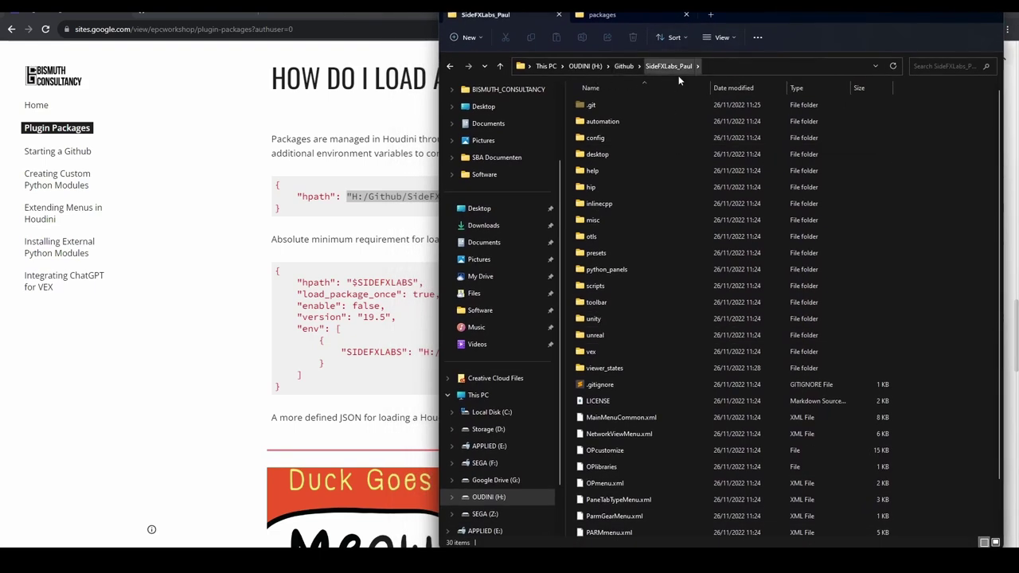
pyautogui.scroll(-1, 674, 307)
pyautogui.scroll(1, 646, 159)
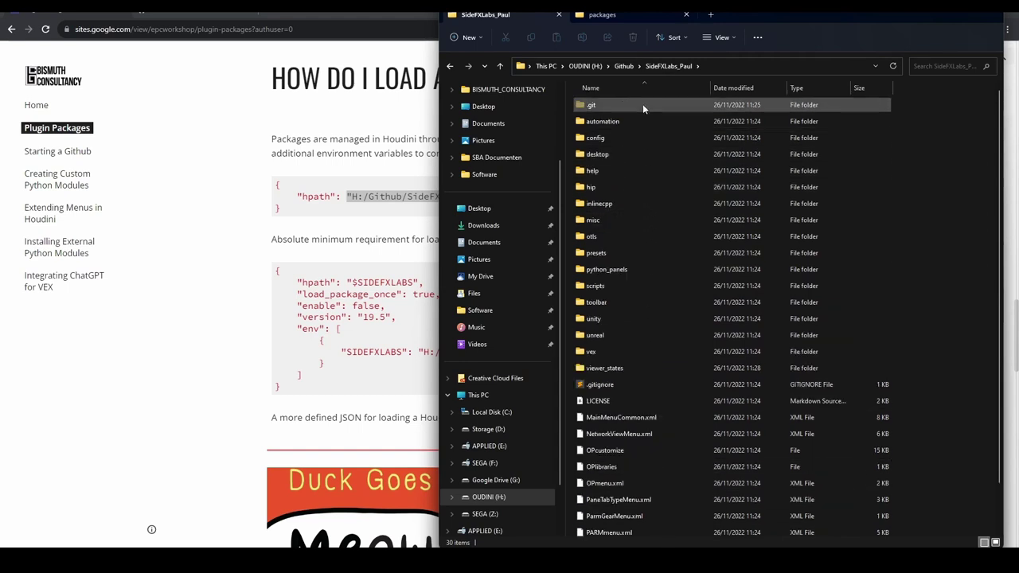
# Step: Look through the rest of the package folder, then move File Explorer aside and return to the JSON examples in the browser
pyautogui.scroll(-1, 670, 497)
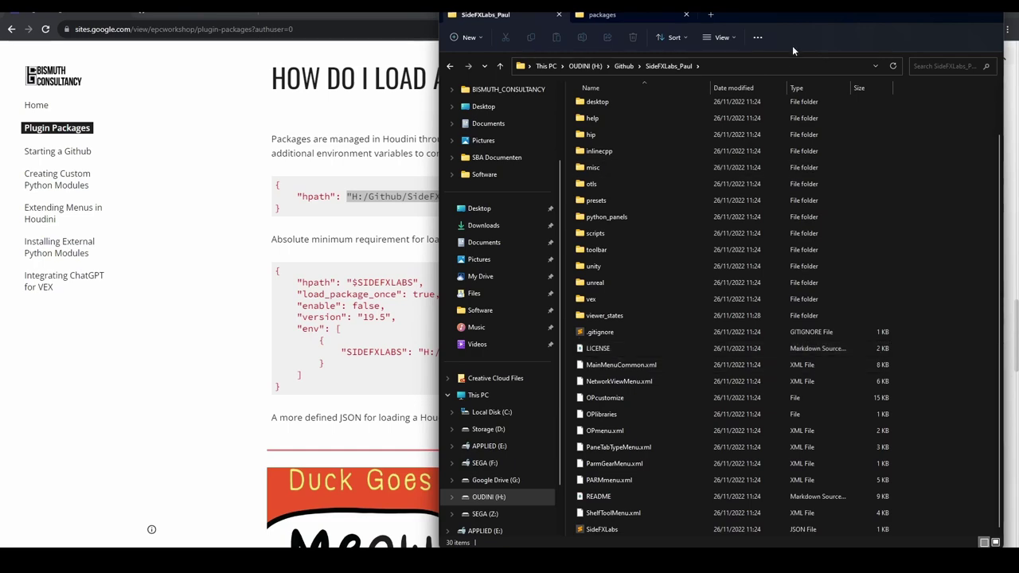
pyautogui.moveTo(772, 16); pyautogui.dragTo(831, 22)
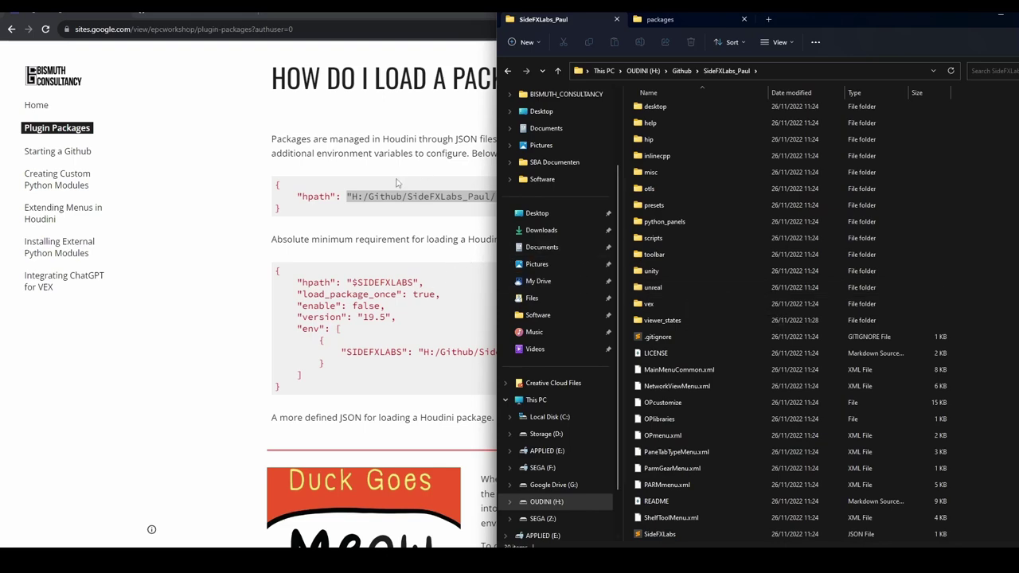
pyautogui.moveTo(858, 23); pyautogui.dragTo(922, 27)
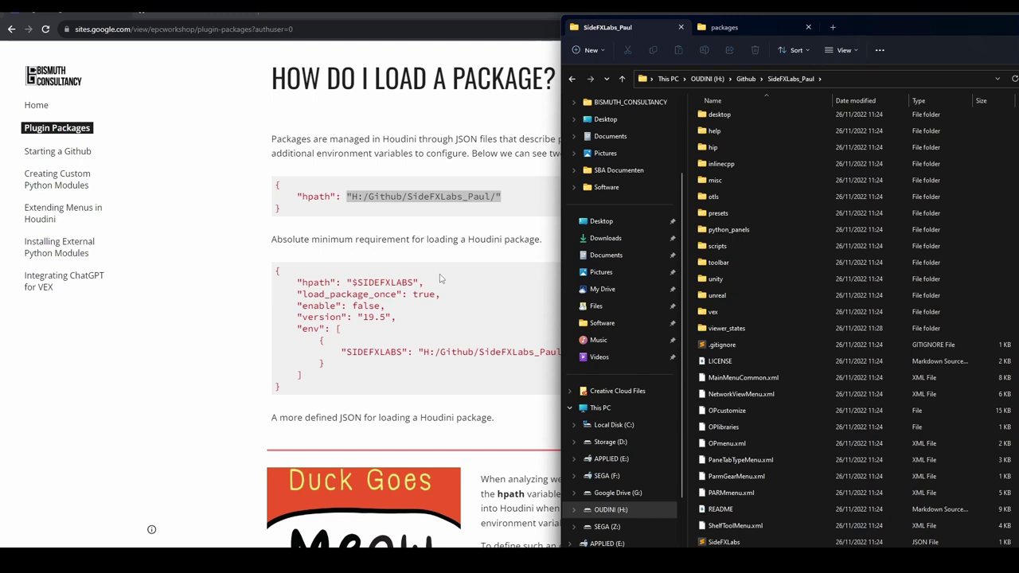
pyautogui.click(409, 292)
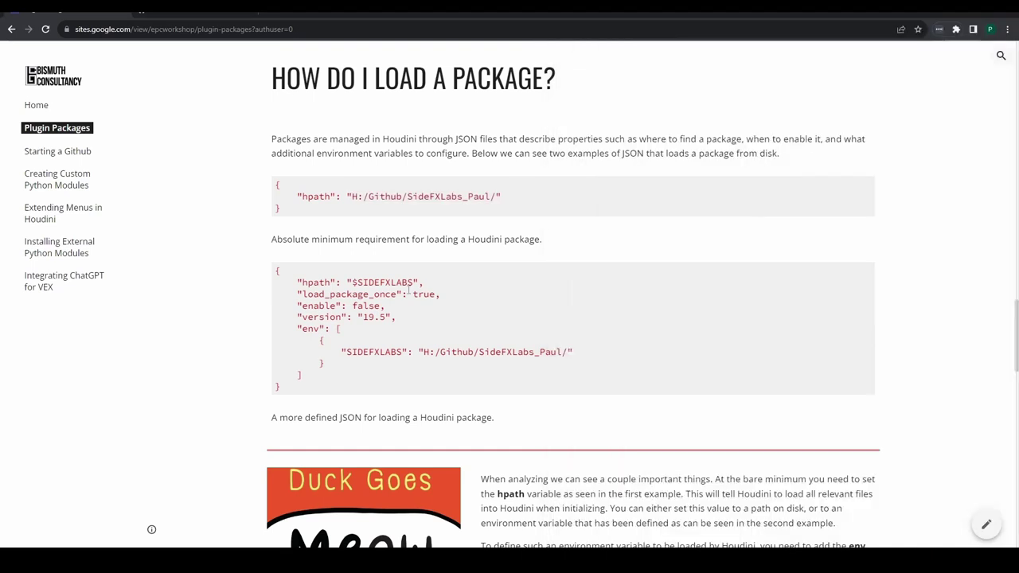
# Step: Highlight the "hpath" line in the more defined JSON example, then the folder path in the minimal example, and clear the selection
pyautogui.moveTo(300, 284); pyautogui.dragTo(398, 295)
pyautogui.click(322, 300)
pyautogui.click(374, 365)
pyautogui.scroll(-1, 373, 365)
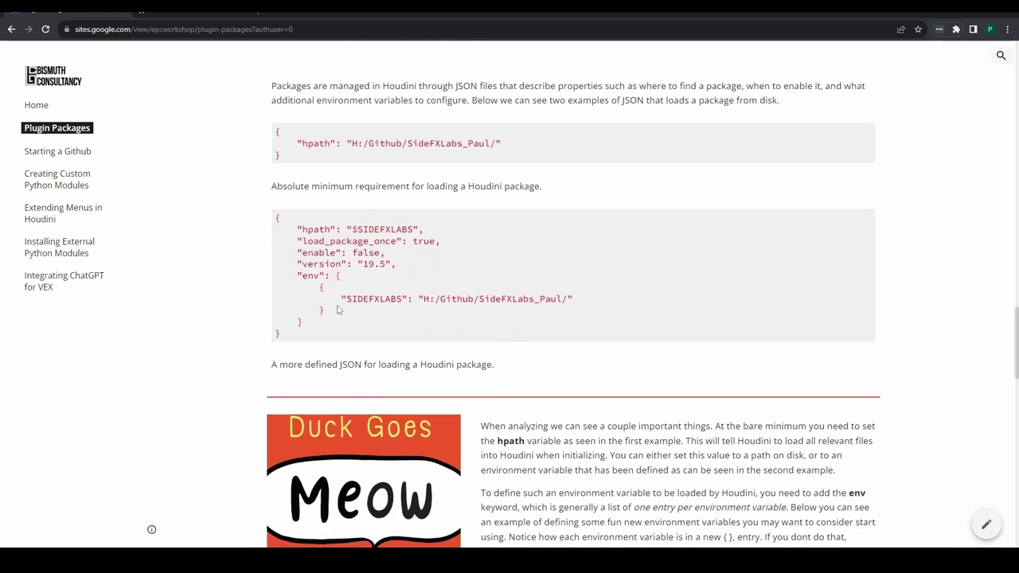
pyautogui.moveTo(348, 143); pyautogui.dragTo(512, 149)
pyautogui.click(406, 247)
# Step: Highlight the "env" key in the more defined JSON example, and then the SIDEFXLABS variable name inside its list
pyautogui.moveTo(297, 275); pyautogui.dragTo(324, 276)
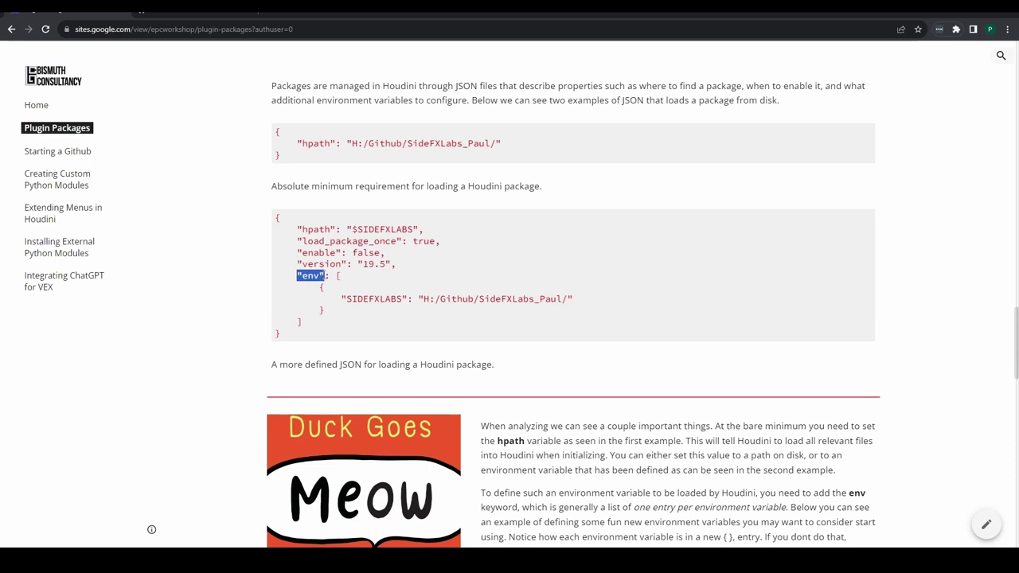
pyautogui.click(323, 290)
pyautogui.moveTo(347, 299); pyautogui.dragTo(404, 299)
pyautogui.click(436, 299)
# Step: Highlight the folder path assigned to the SIDEFXLABS variable twice, clearing the selection each time
pyautogui.moveTo(425, 300); pyautogui.dragTo(566, 301)
pyautogui.click(527, 295)
pyautogui.moveTo(423, 299); pyautogui.dragTo(567, 300)
pyautogui.click(431, 302)
# Step: Highlight the SIDEFXLABS variable name and the matching $SIDEFXLABS value of "hpath" to compare them, then clear the selection
pyautogui.moveTo(348, 302); pyautogui.dragTo(403, 299)
pyautogui.moveTo(348, 229); pyautogui.dragTo(422, 230)
pyautogui.click(421, 230)
pyautogui.moveTo(348, 302); pyautogui.dragTo(403, 300)
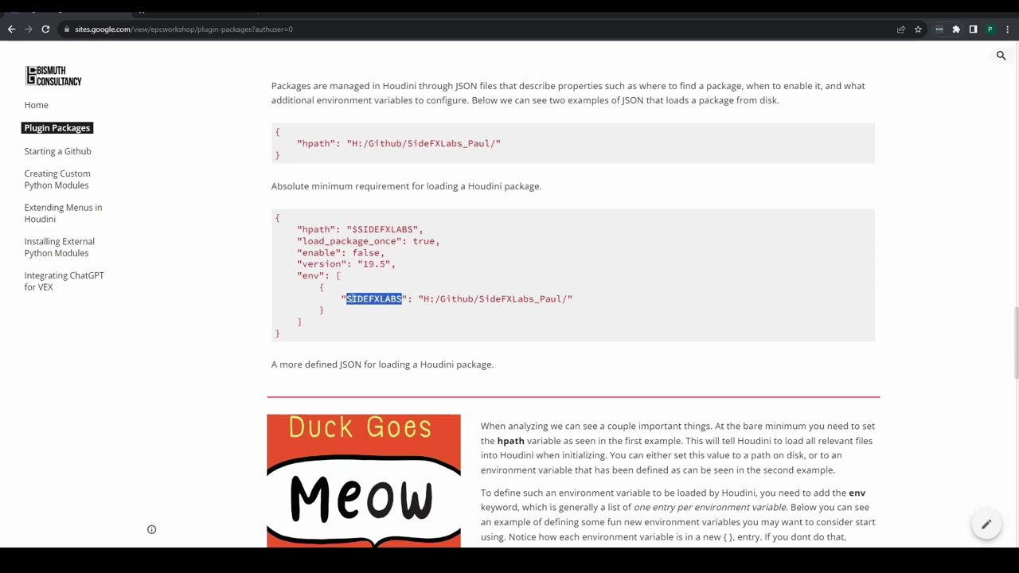
pyautogui.click(408, 299)
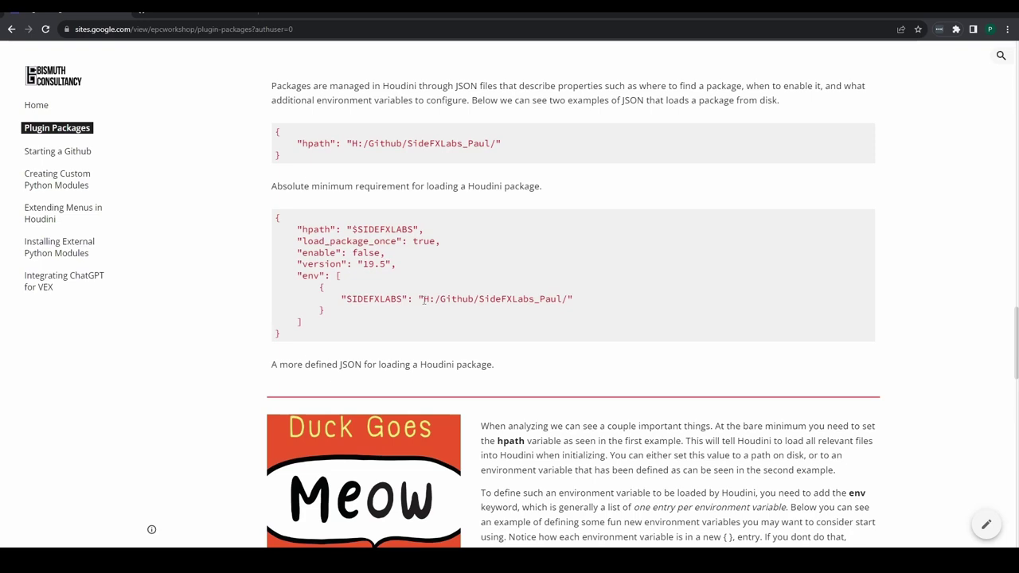